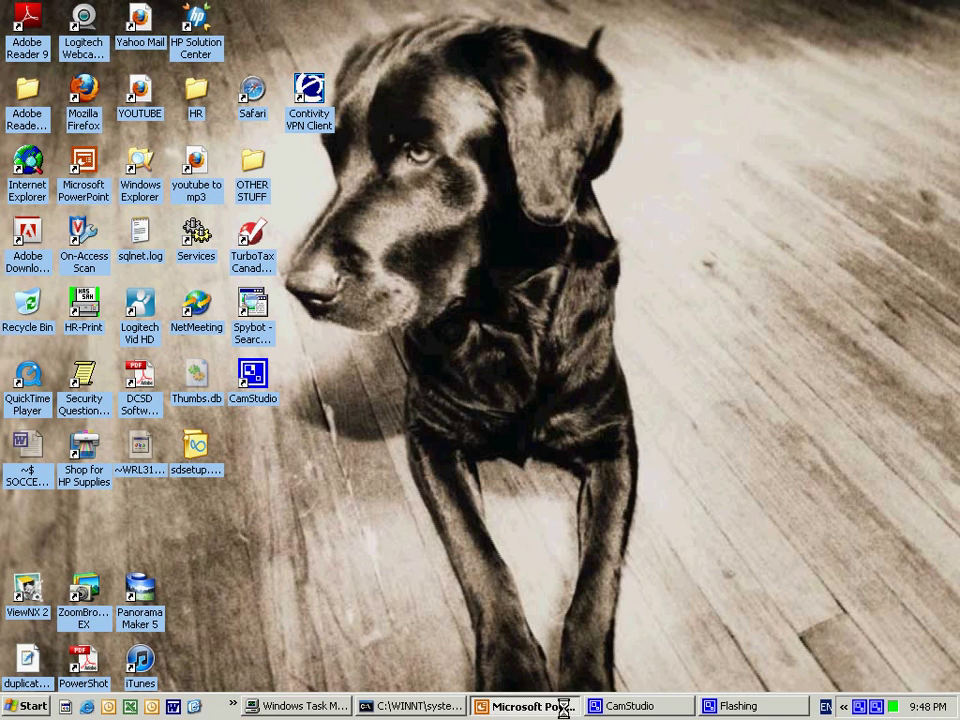
# Step: Bring the SQL*Plus console window in front of the desktop
pyautogui.click(368, 707)
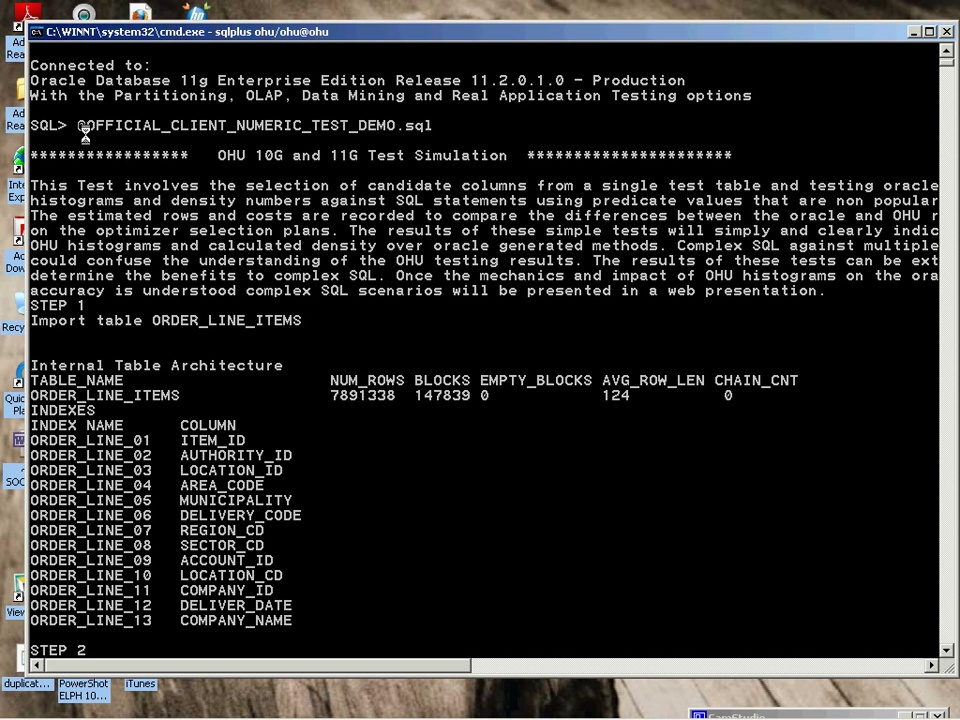
# Step: Highlight the Oracle release number 11.2.0.1.0 in the SQL*Plus banner while the test output runs
pyautogui.moveTo(472, 80); pyautogui.dragTo(573, 80)
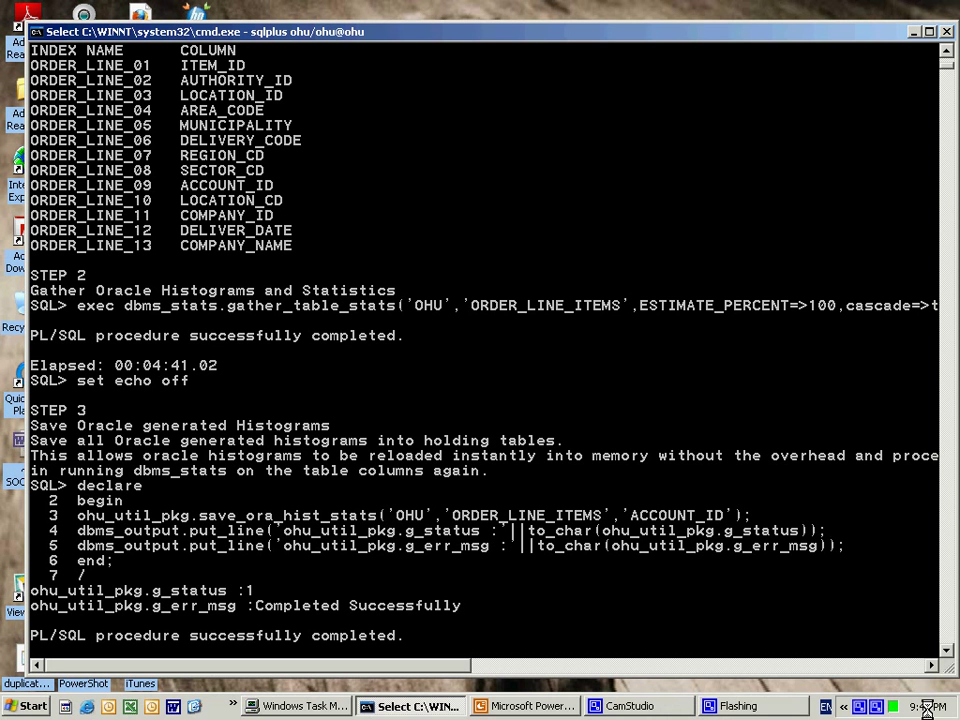
pyautogui.moveTo(934, 665); pyautogui.dragTo(934, 665)
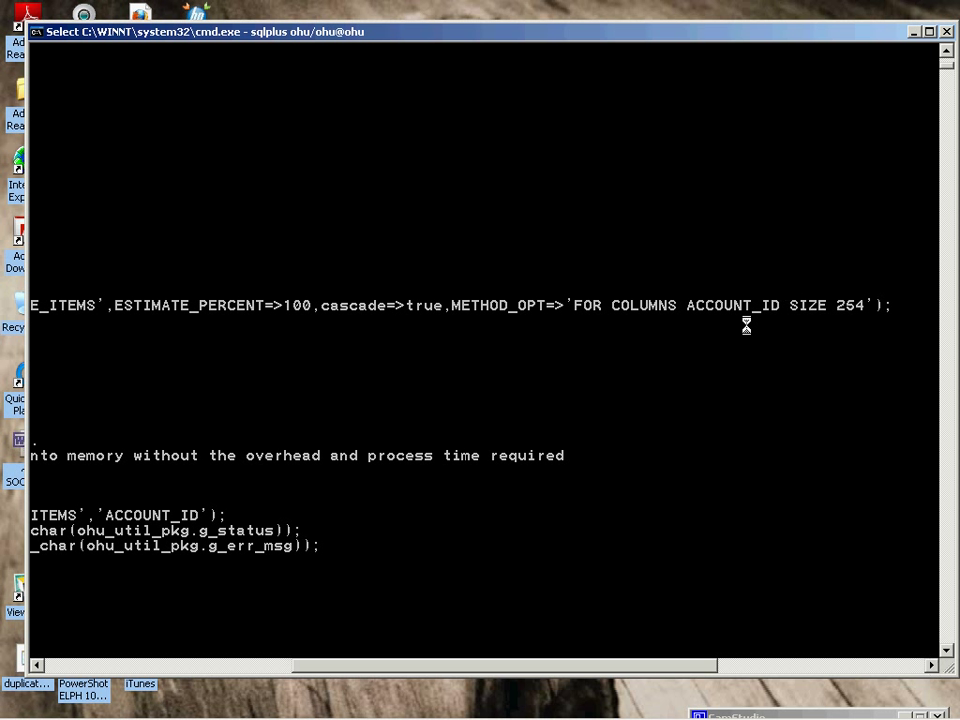
# Step: Widen the console window and highlight the save_ora_hist_stats procedure call
pyautogui.click(77, 666)
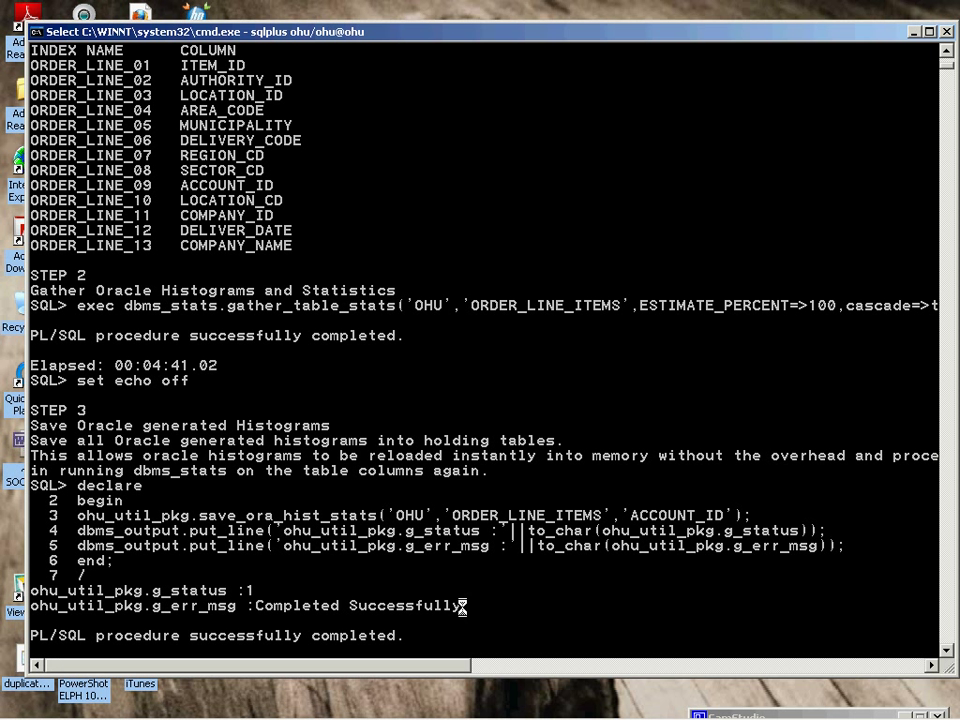
pyautogui.moveTo(26, 340); pyautogui.dragTo(6, 345)
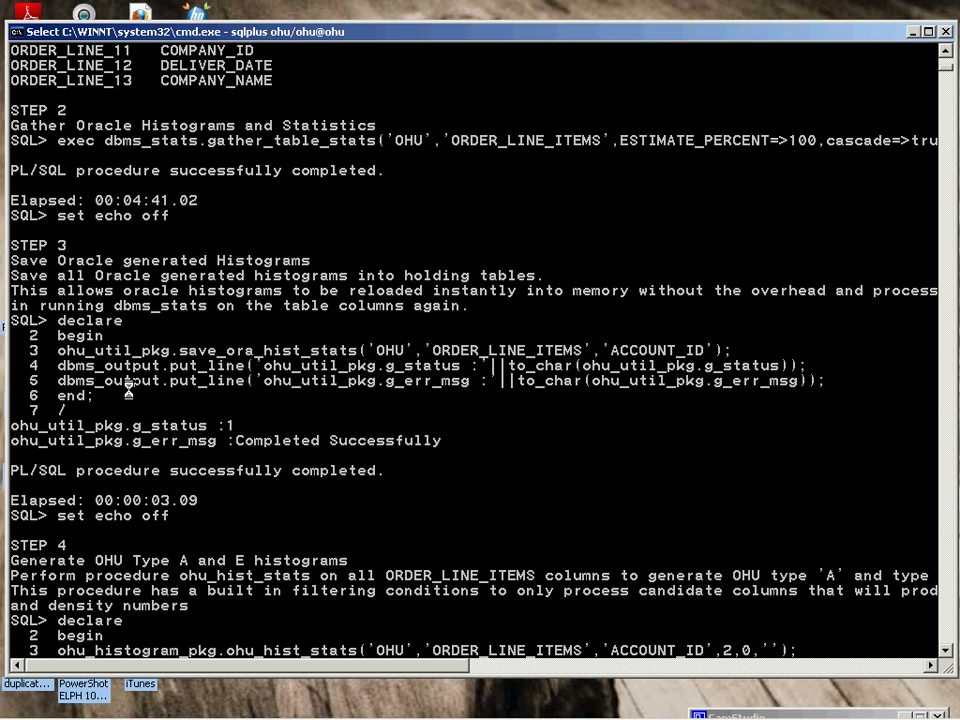
pyautogui.moveTo(57, 350); pyautogui.dragTo(368, 349)
# Step: Scroll to the end of the STEP 4 output and highlight the ohu_hist_stats call
pyautogui.moveTo(830, 710)
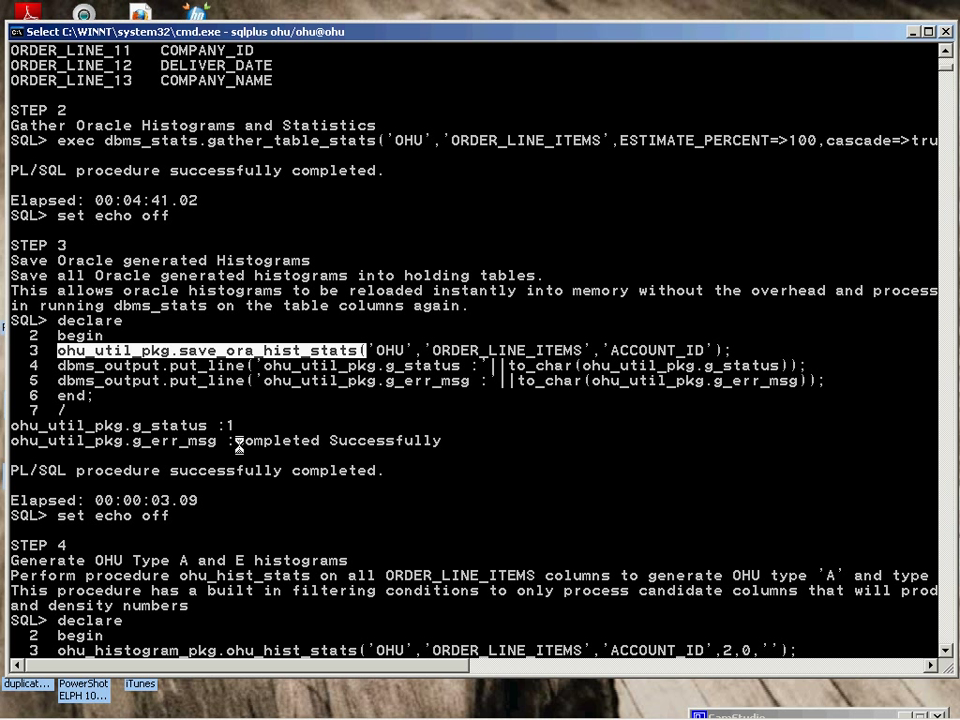
pyautogui.click(943, 650)
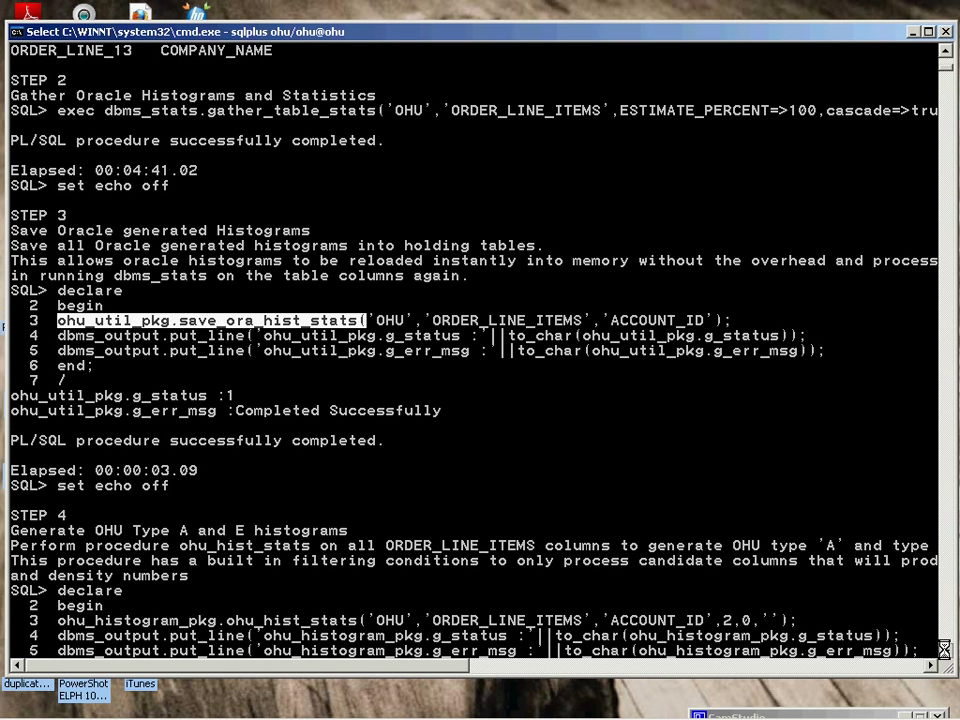
pyautogui.click(943, 650)
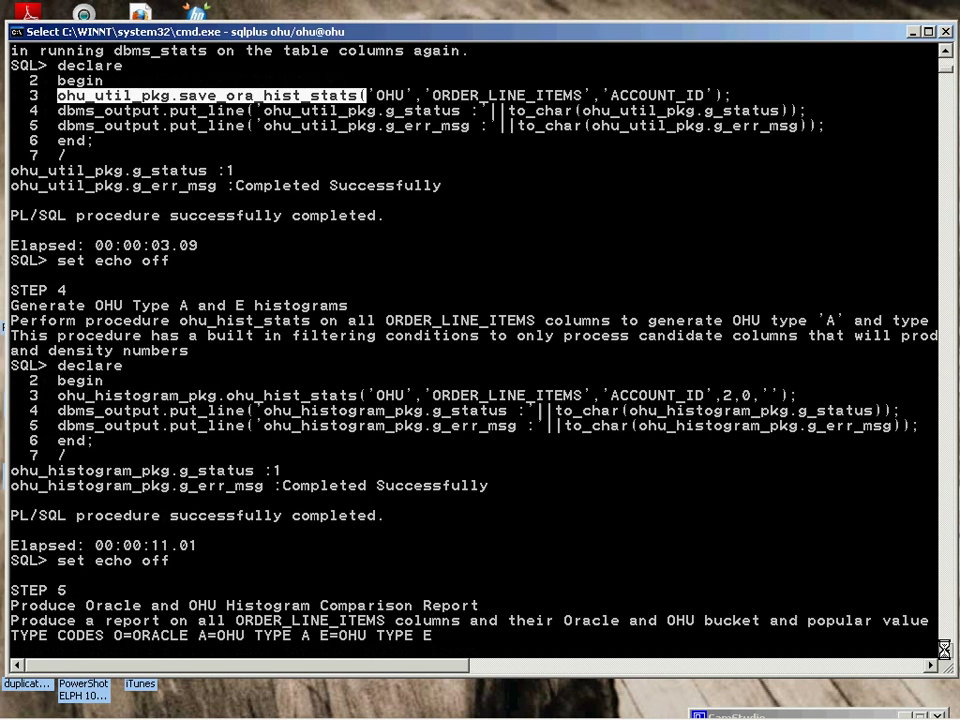
pyautogui.moveTo(58, 381); pyautogui.dragTo(798, 383)
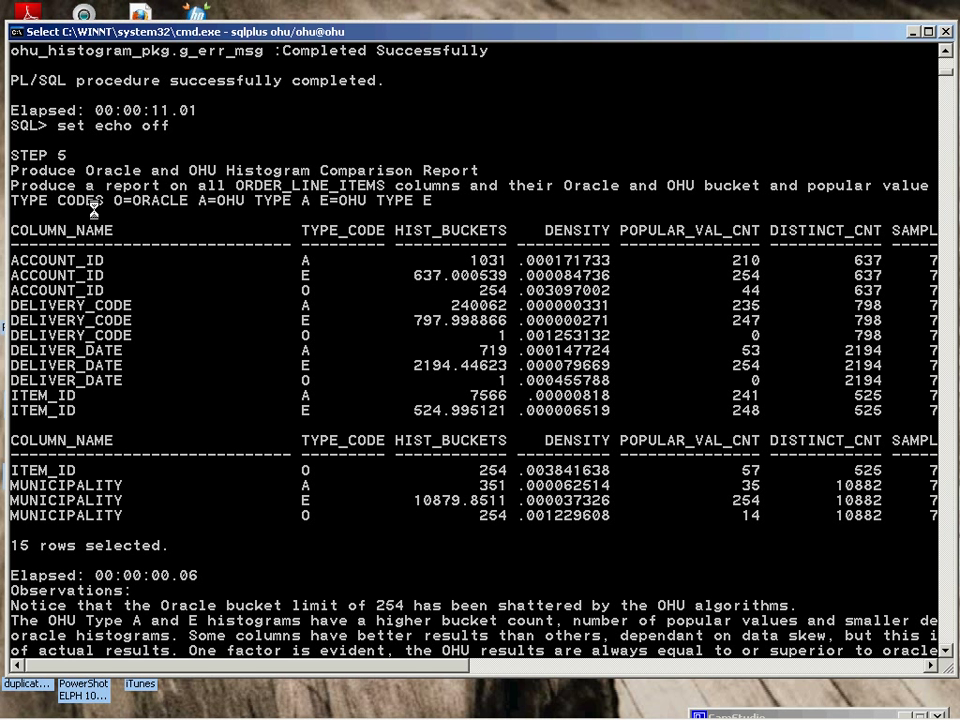
# Step: Highlight the TYPE CODES legend and ACCOUNT_ID densities (.000084736, .003097002, .000171733) and popular count 44
pyautogui.moveTo(10, 200); pyautogui.dragTo(451, 197)
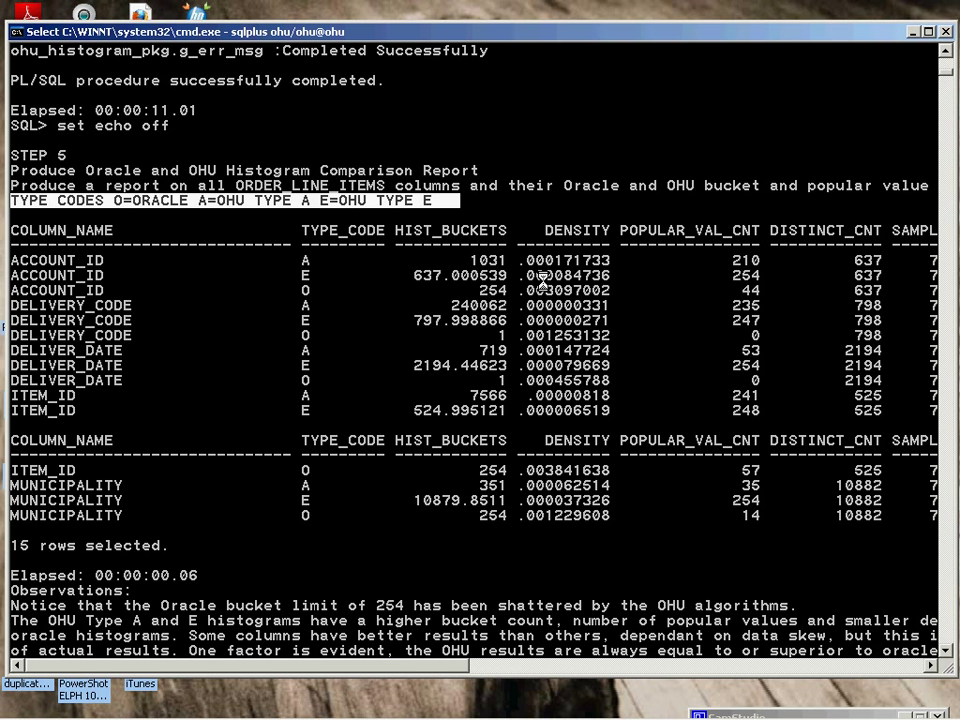
pyautogui.click(466, 275)
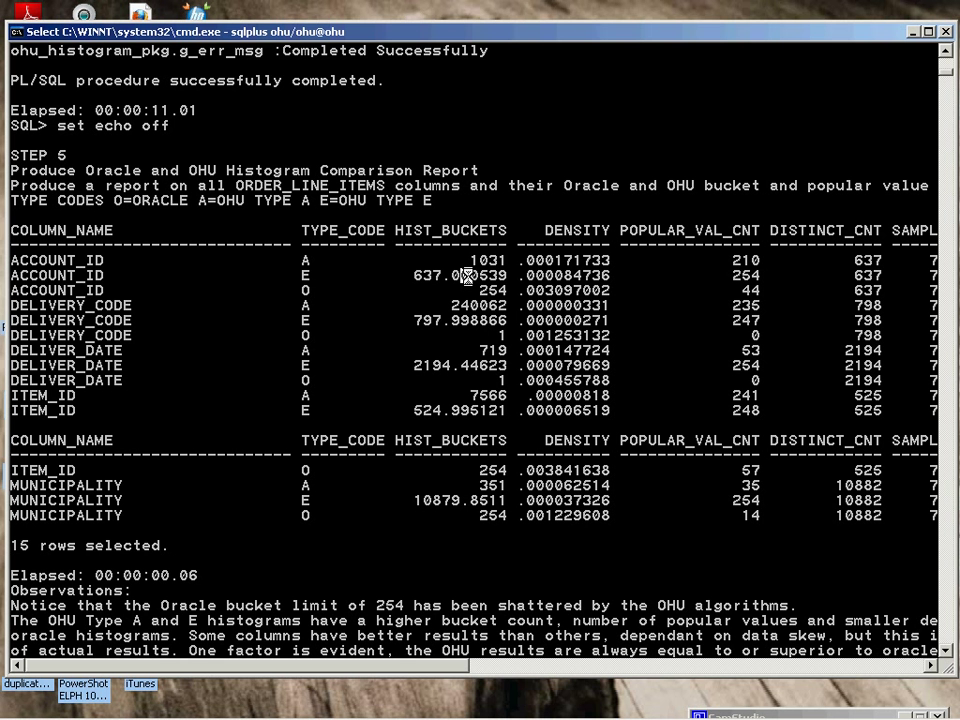
pyautogui.moveTo(521, 275); pyautogui.dragTo(617, 292)
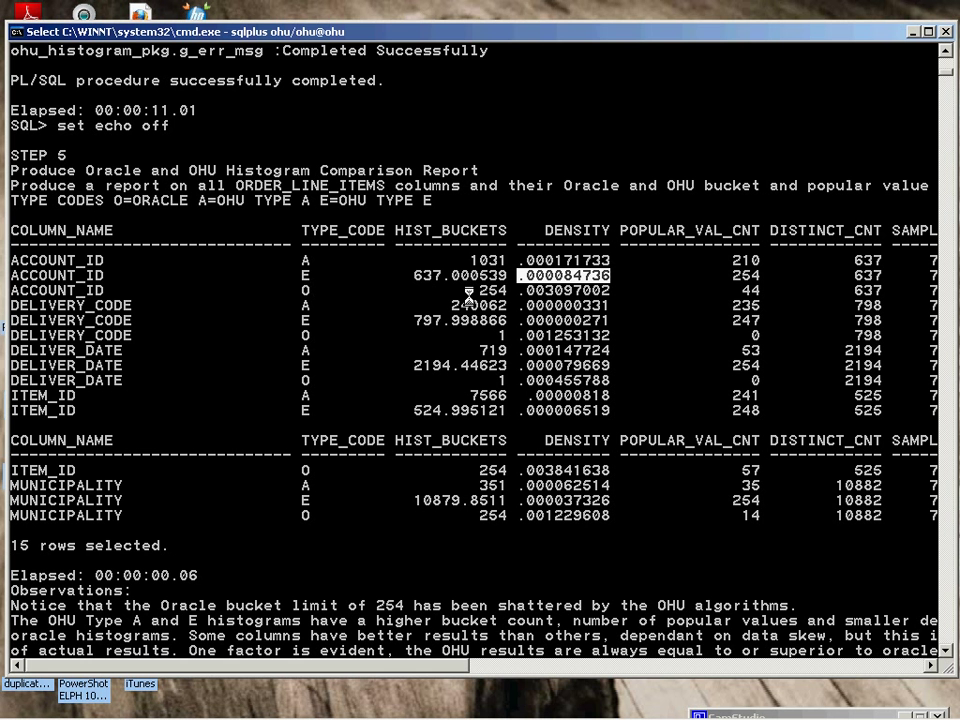
pyautogui.moveTo(521, 291); pyautogui.dragTo(607, 292)
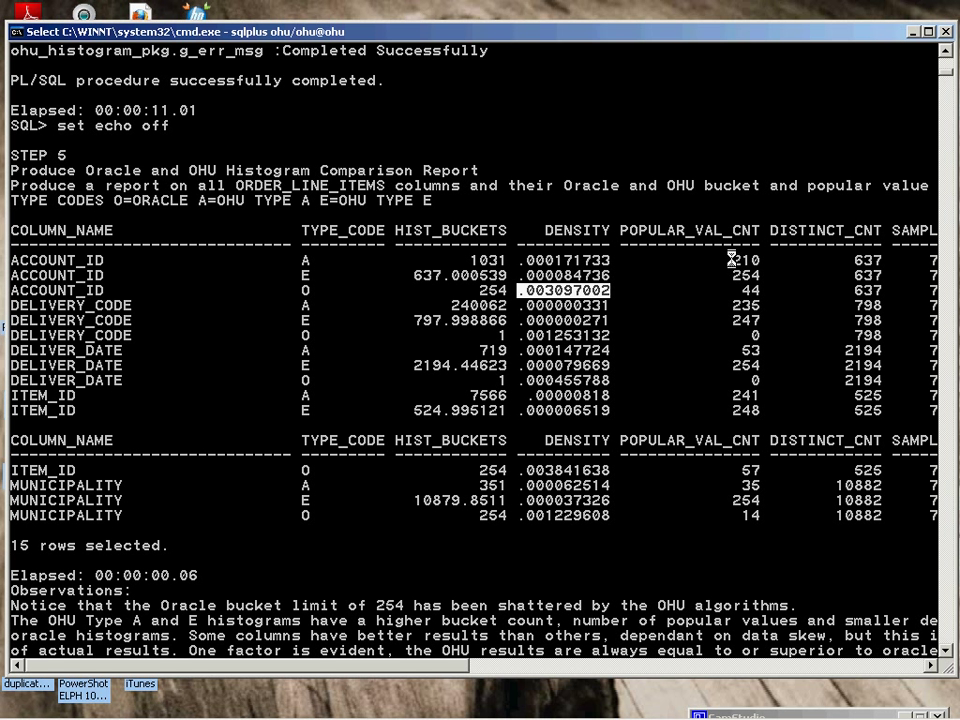
pyautogui.moveTo(723, 260); pyautogui.dragTo(770, 290)
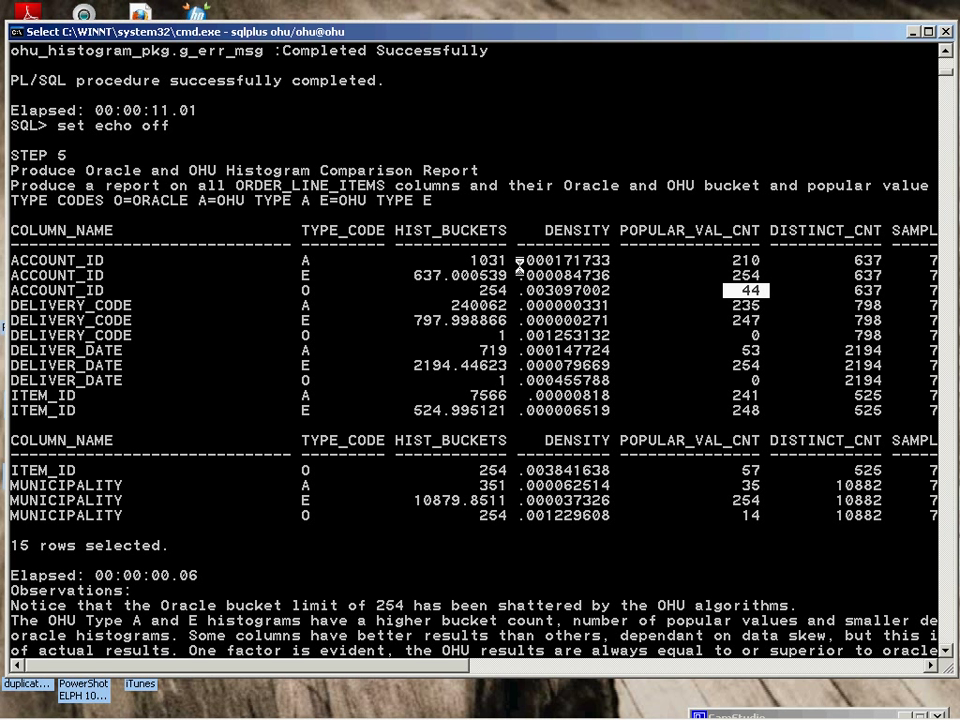
pyautogui.moveTo(519, 263); pyautogui.dragTo(603, 264)
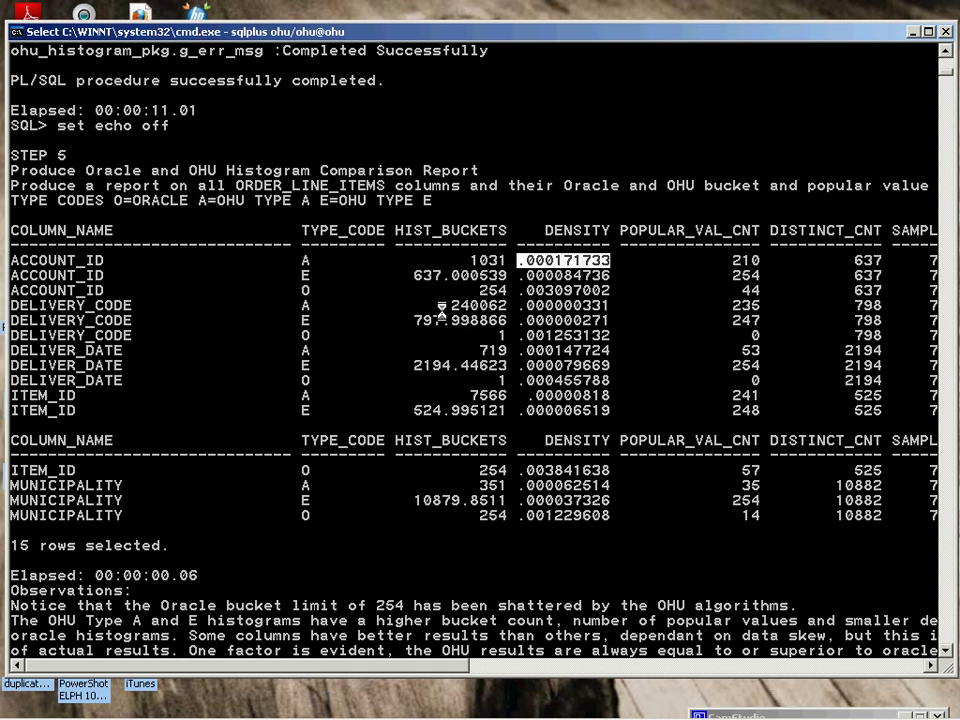
# Step: Highlight DELIVERY_CODE type A bucket count 240062, density .000000331, and the Oracle row values
pyautogui.moveTo(449, 303); pyautogui.dragTo(516, 305)
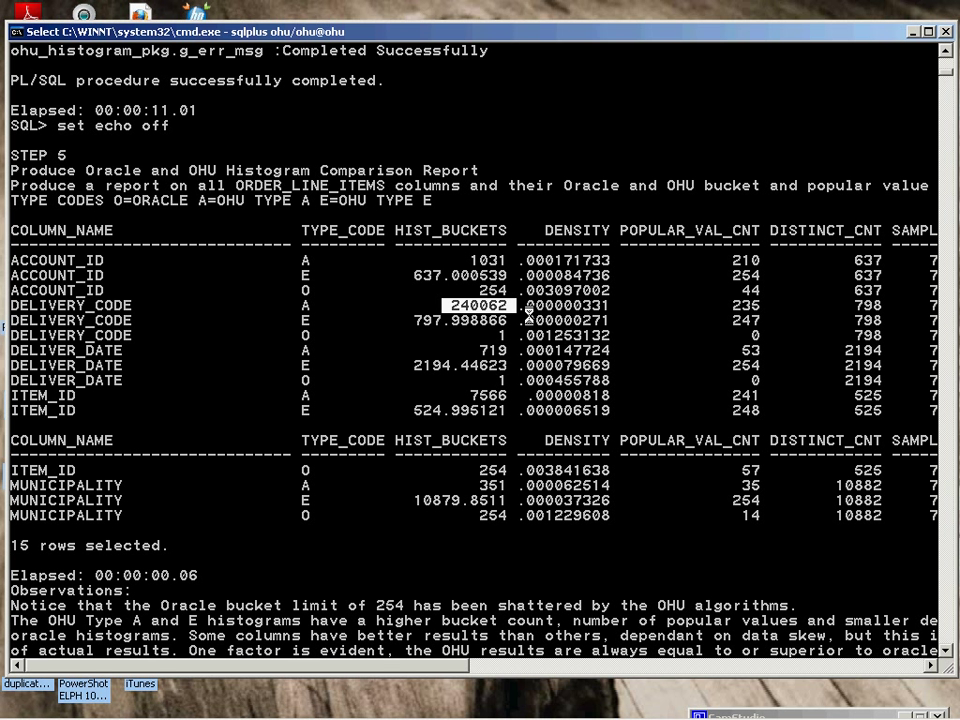
pyautogui.moveTo(519, 305); pyautogui.dragTo(615, 307)
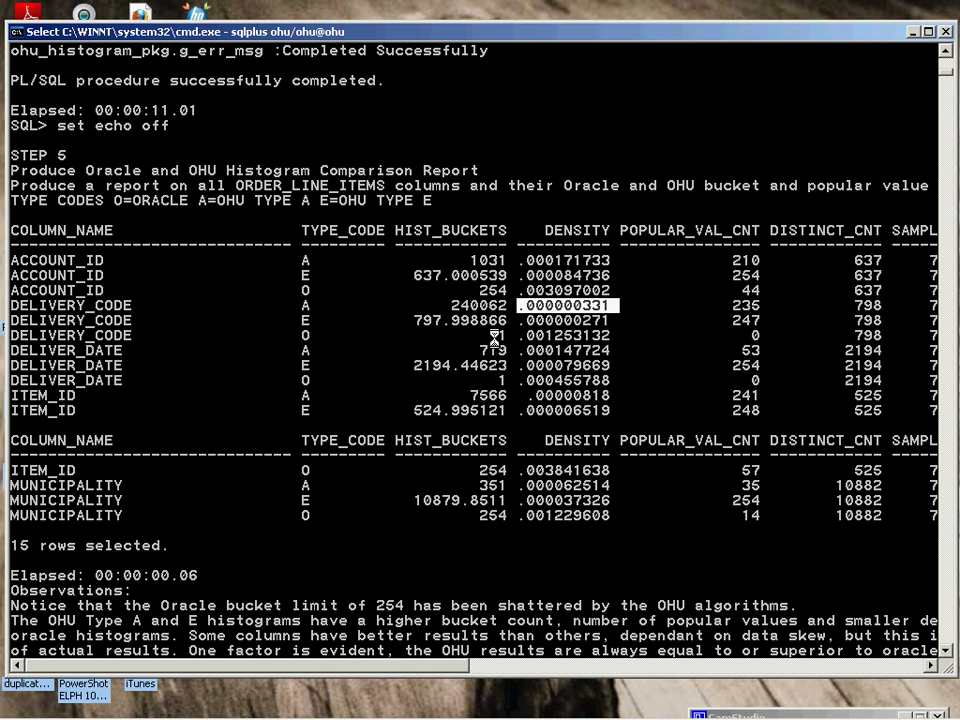
pyautogui.moveTo(490, 335); pyautogui.dragTo(604, 339)
pyautogui.moveTo(302, 333); pyautogui.dragTo(327, 338)
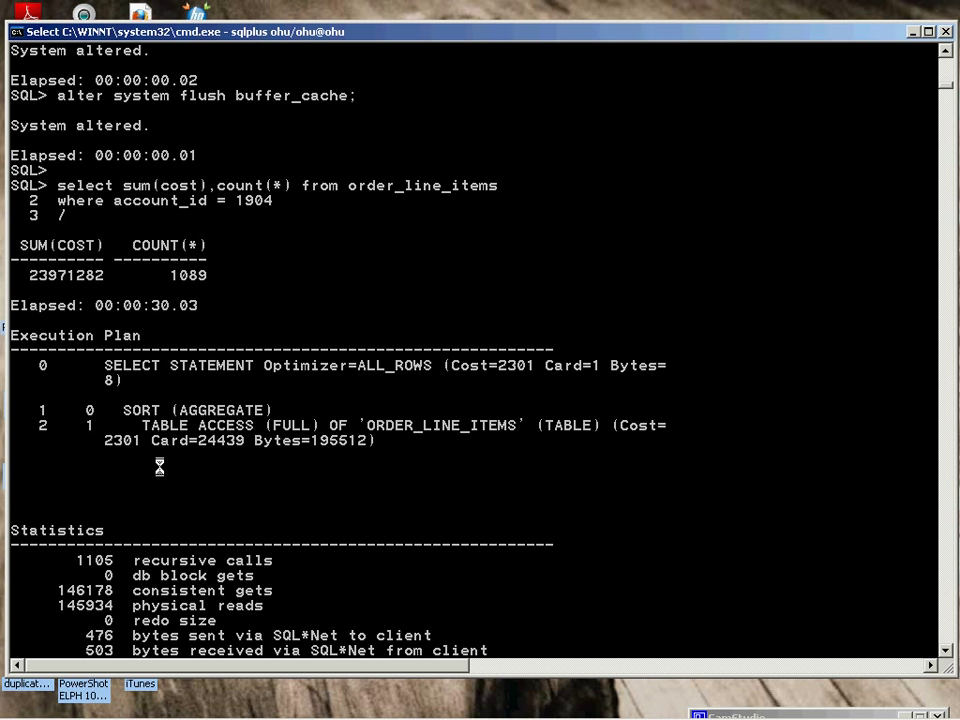
# Step: Highlight the full-scan plan line, the load_ohu_hist_stats call, Card=1355 and the actual count 1089
pyautogui.moveTo(143, 440); pyautogui.dragTo(260, 442)
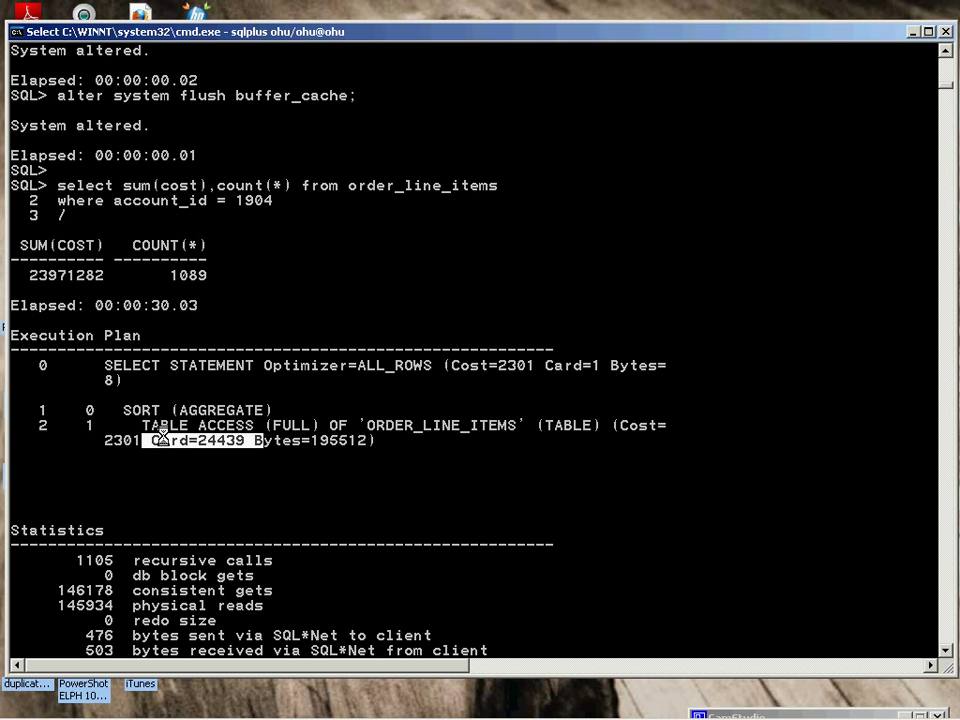
pyautogui.moveTo(143, 425); pyautogui.dragTo(321, 419)
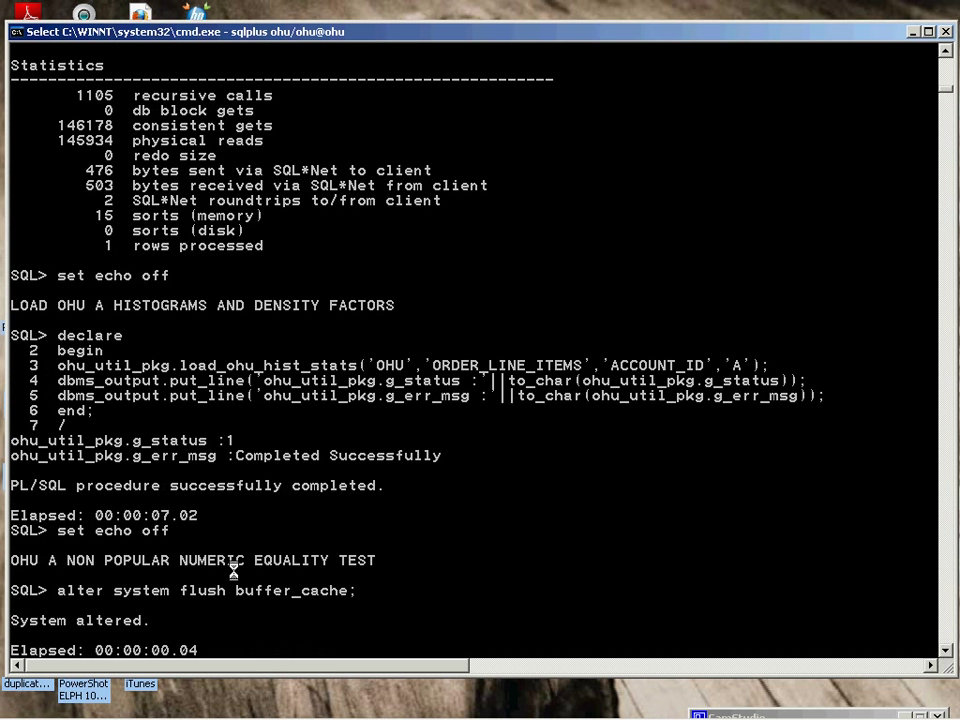
pyautogui.moveTo(57, 365); pyautogui.dragTo(491, 365)
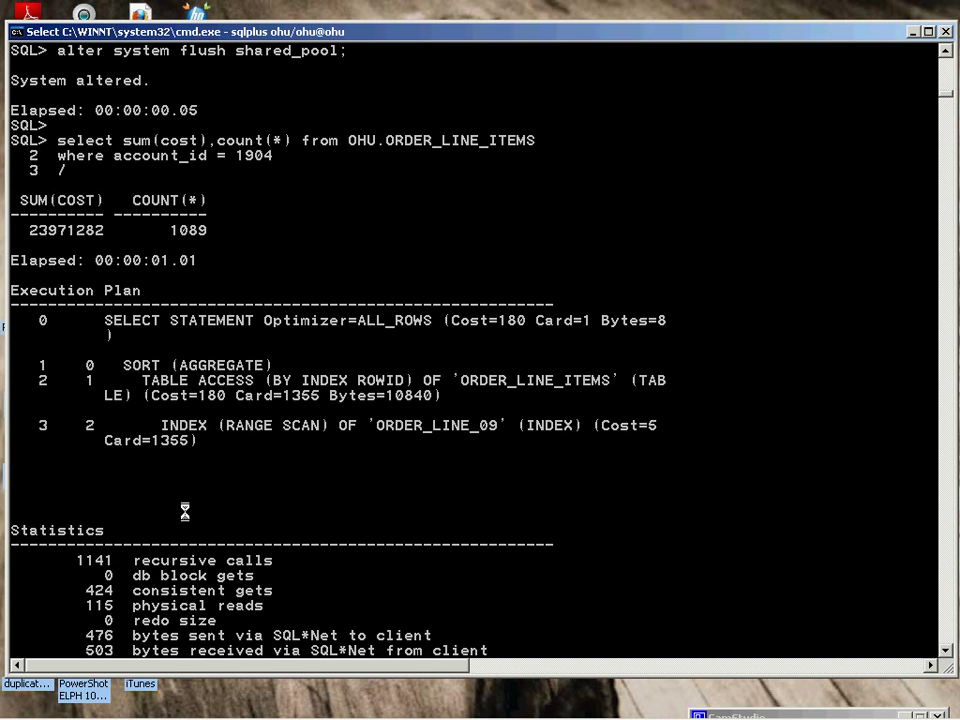
pyautogui.moveTo(141, 441); pyautogui.dragTo(188, 441)
pyautogui.moveTo(171, 230); pyautogui.dragTo(207, 230)
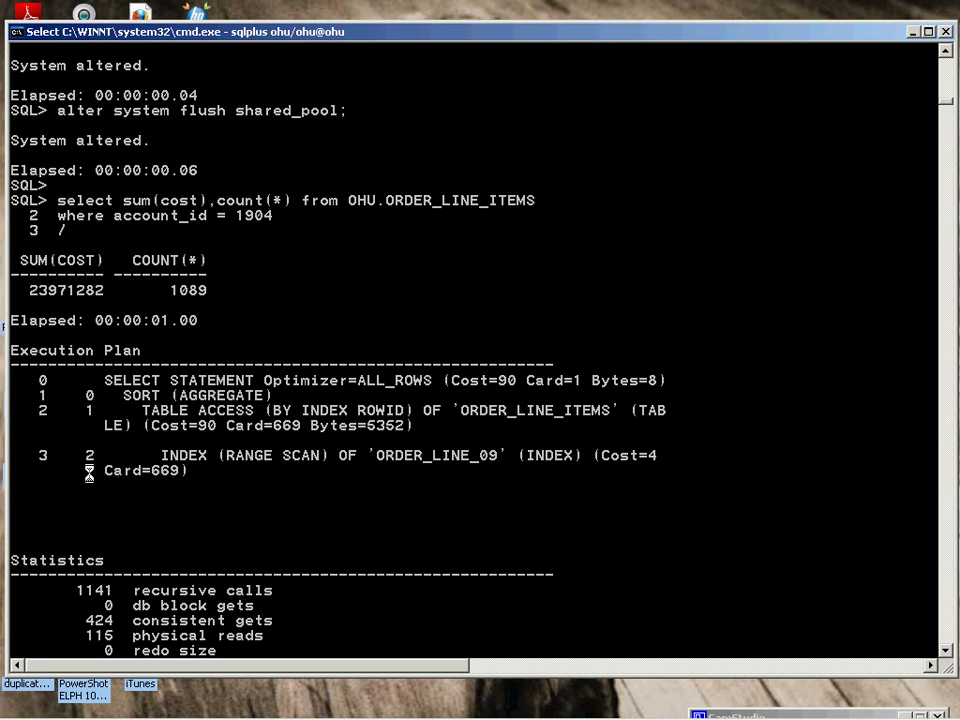
# Step: Highlight Card=669 on the INDEX RANGE SCAN plan line
pyautogui.moveTo(89, 472); pyautogui.dragTo(176, 466)
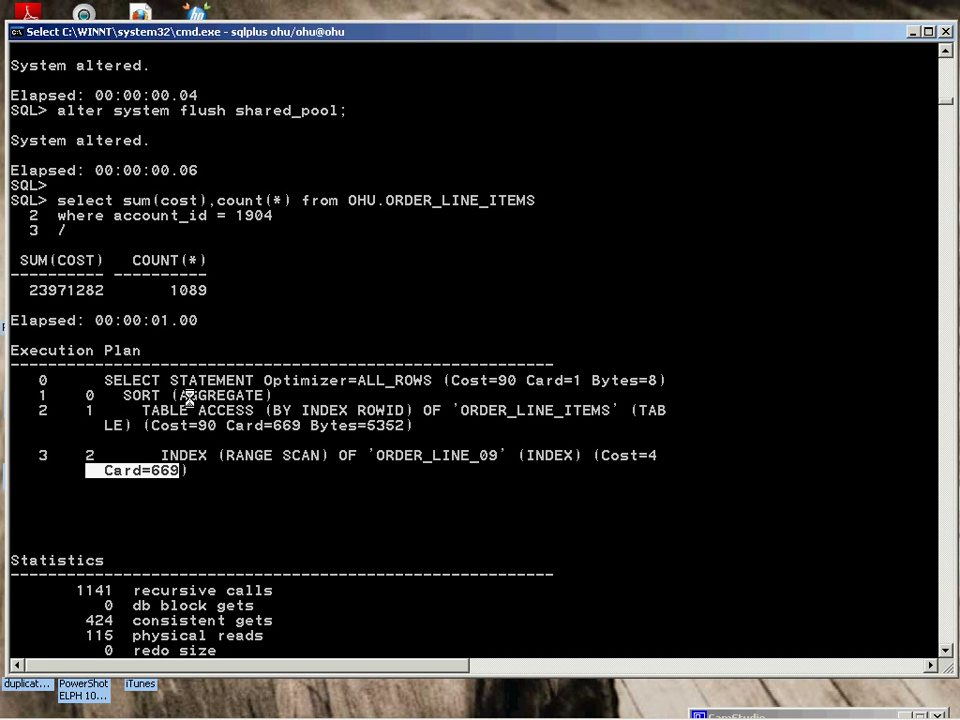
# Step: Highlight Card=18344, actual count 25985 and elapsed 0:00:13.05, then scroll to the Observations
pyautogui.click(945, 651)
pyautogui.moveTo(945, 651); pyautogui.dragTo(945, 651)
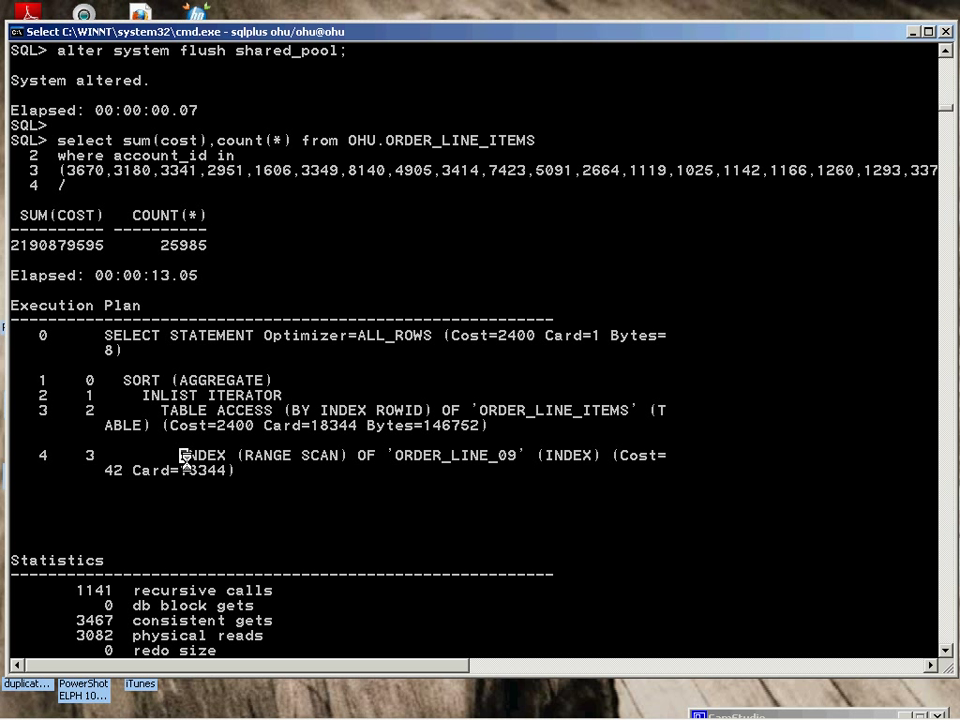
pyautogui.moveTo(178, 470); pyautogui.dragTo(349, 456)
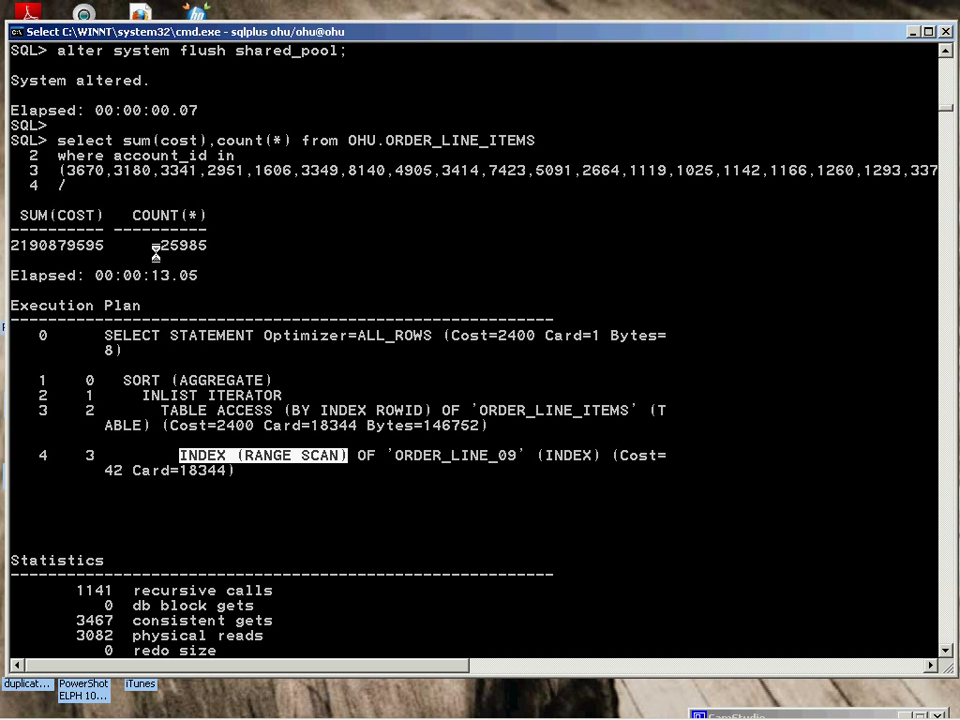
pyautogui.moveTo(155, 246); pyautogui.dragTo(221, 249)
pyautogui.moveTo(103, 272); pyautogui.dragTo(198, 276)
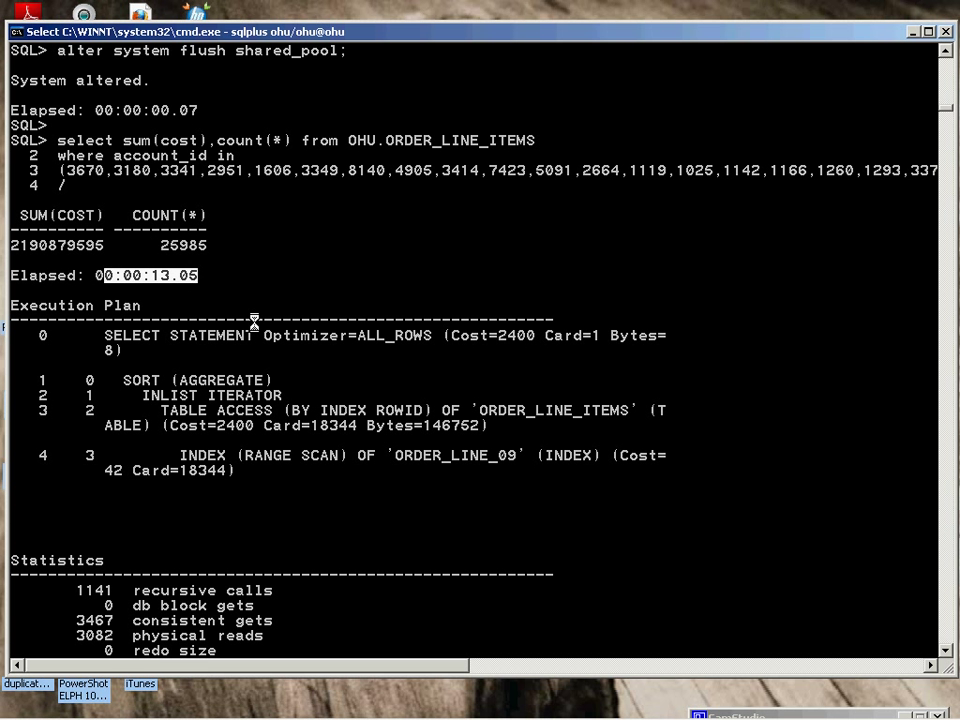
pyautogui.click(943, 651)
pyautogui.click(943, 651)
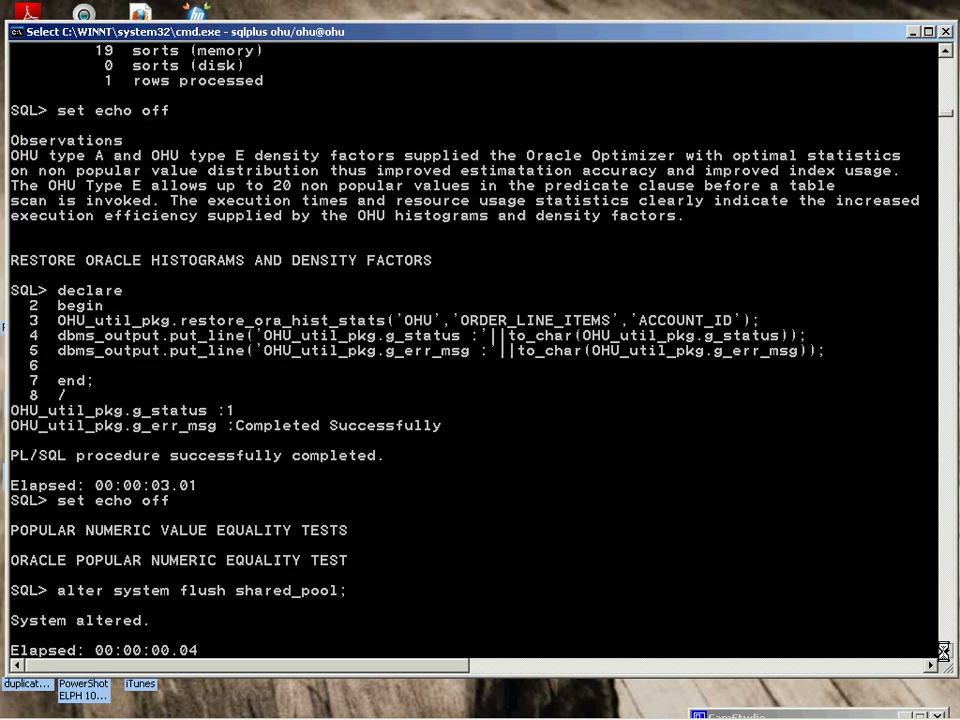
# Step: Highlight the Oracle histogram restore call, the (1205) value, Card=24439 and actual count 14827
pyautogui.moveTo(48, 320); pyautogui.dragTo(598, 320)
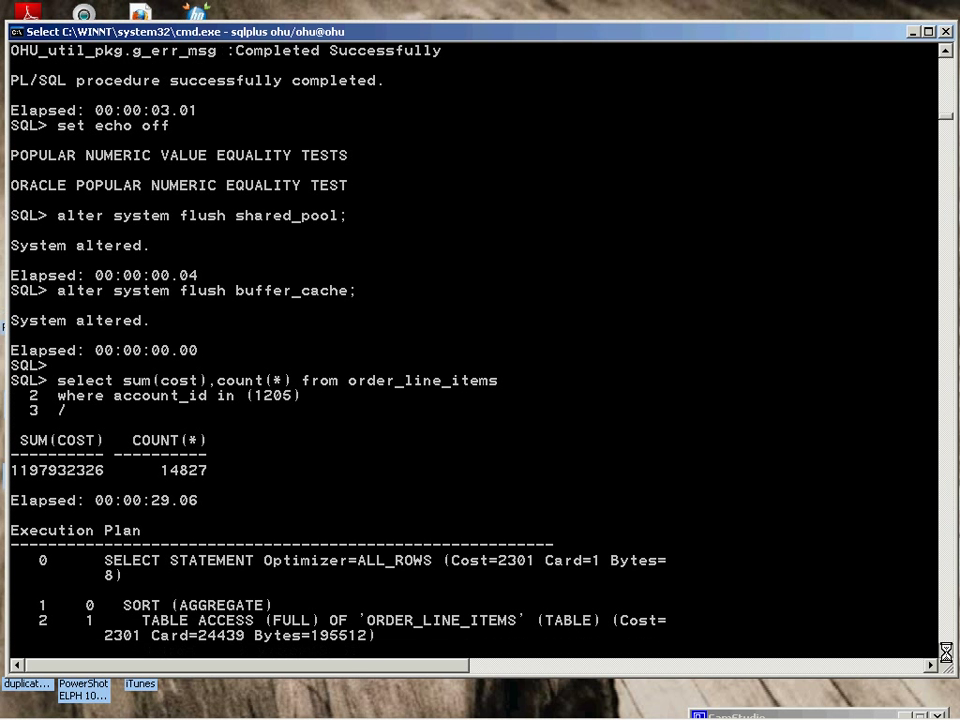
pyautogui.moveTo(246, 306); pyautogui.dragTo(293, 315)
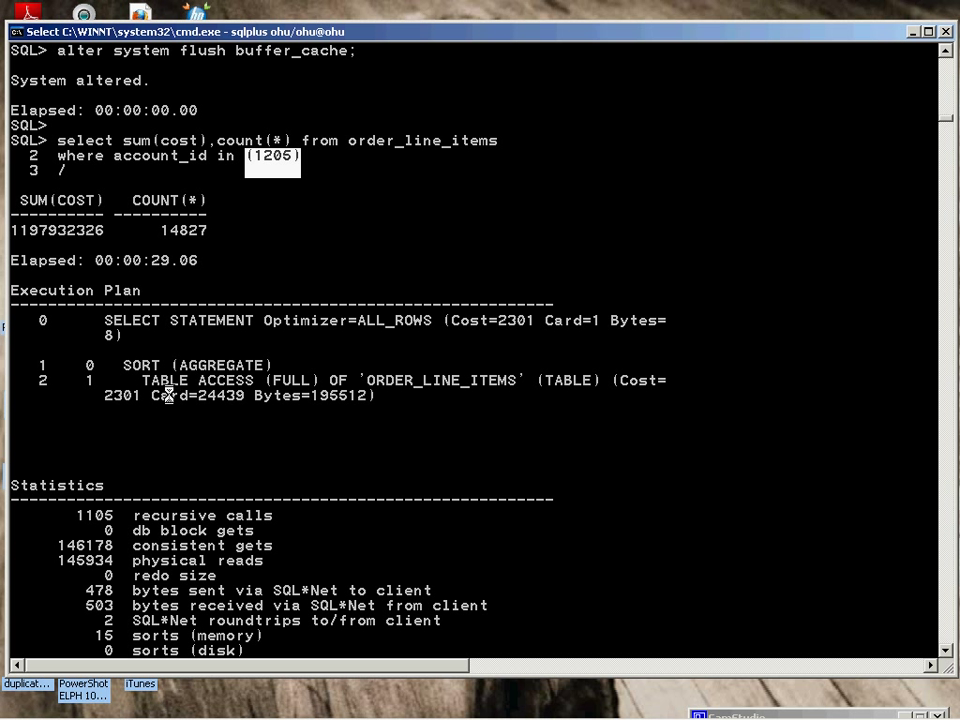
pyautogui.moveTo(145, 395); pyautogui.dragTo(245, 395)
pyautogui.moveTo(160, 230); pyautogui.dragTo(208, 230)
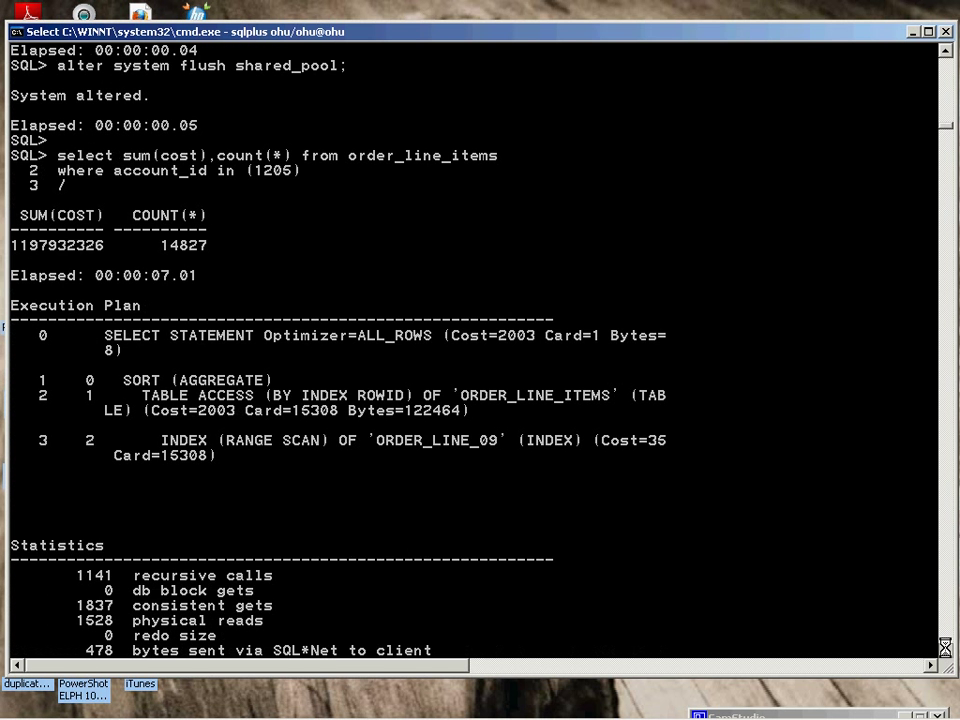
# Step: Highlight the OHU A estimate Card=15308, then the OHU E estimate Card=14827 and actual count 14827
pyautogui.moveTo(116, 437); pyautogui.dragTo(208, 440)
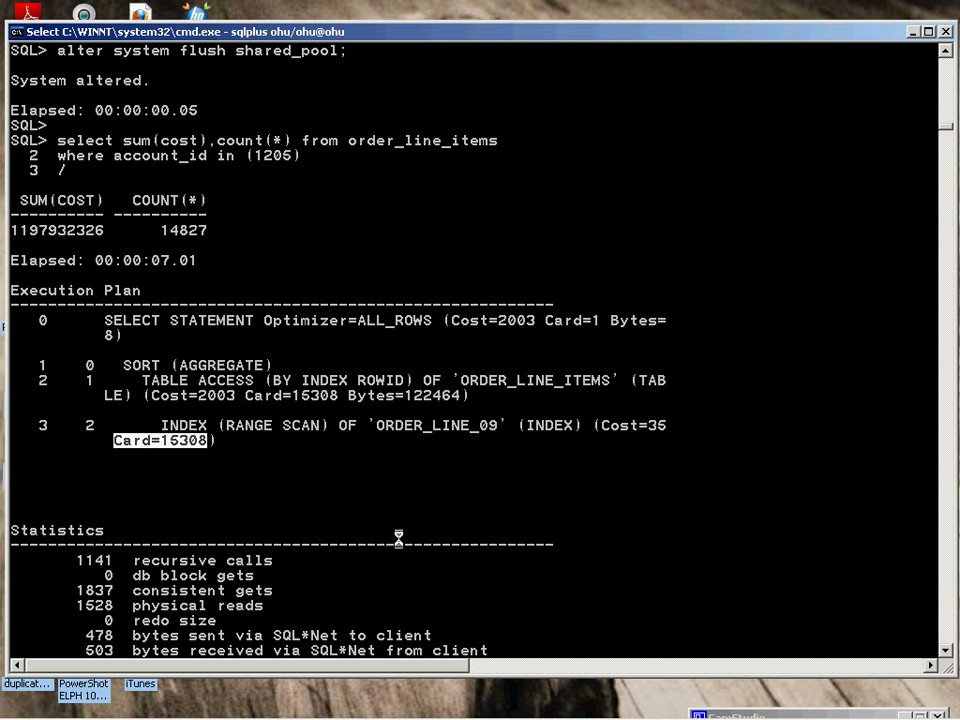
pyautogui.click(945, 650)
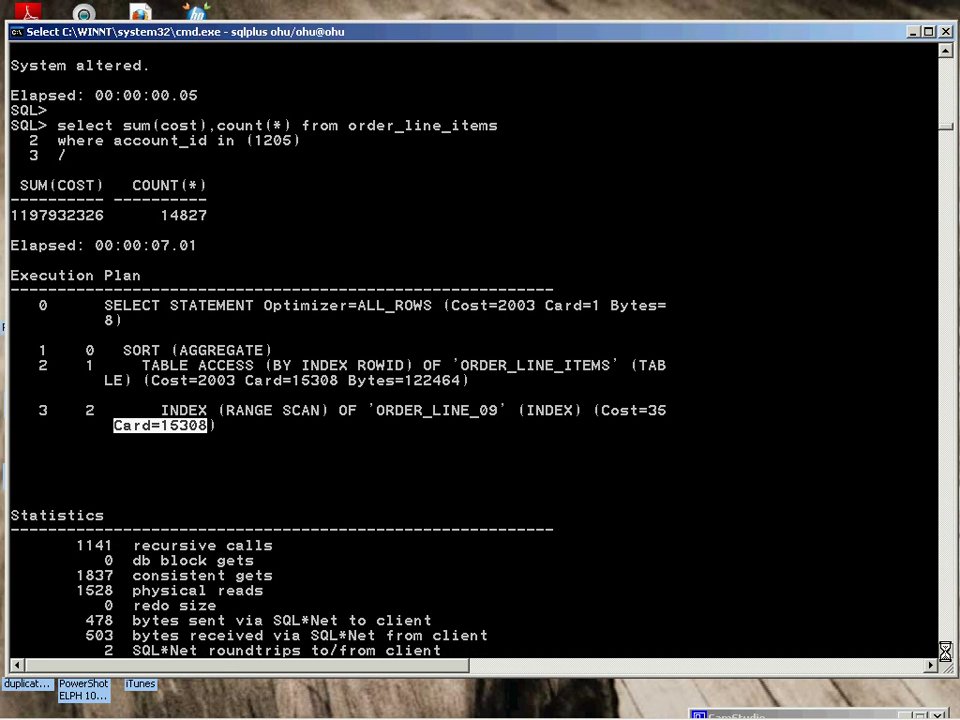
pyautogui.click(945, 650)
pyautogui.click(945, 650)
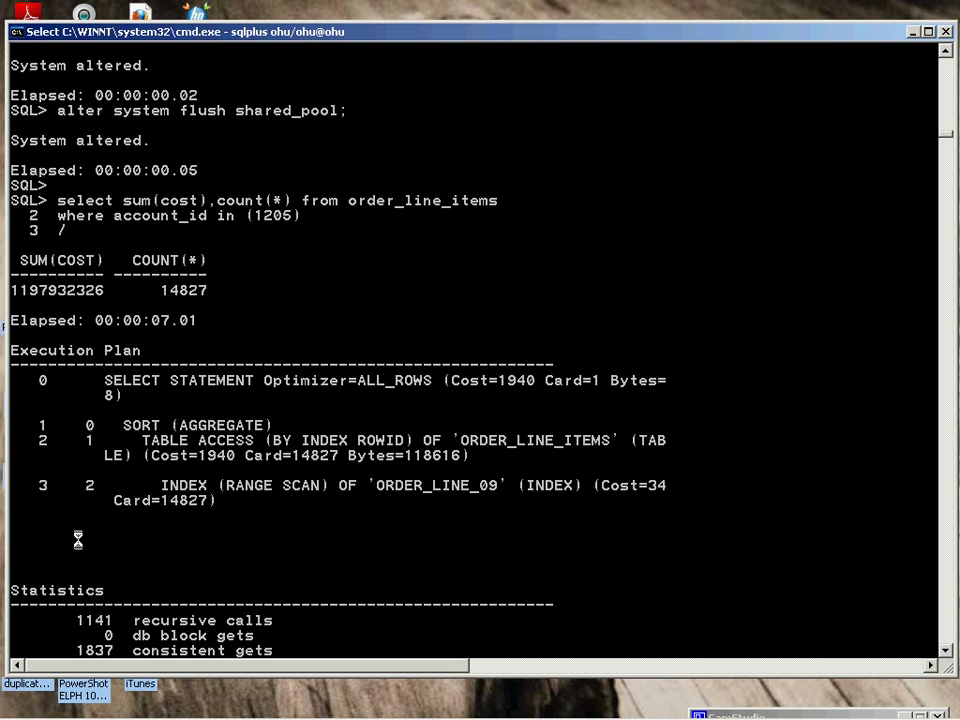
pyautogui.moveTo(106, 500); pyautogui.dragTo(222, 499)
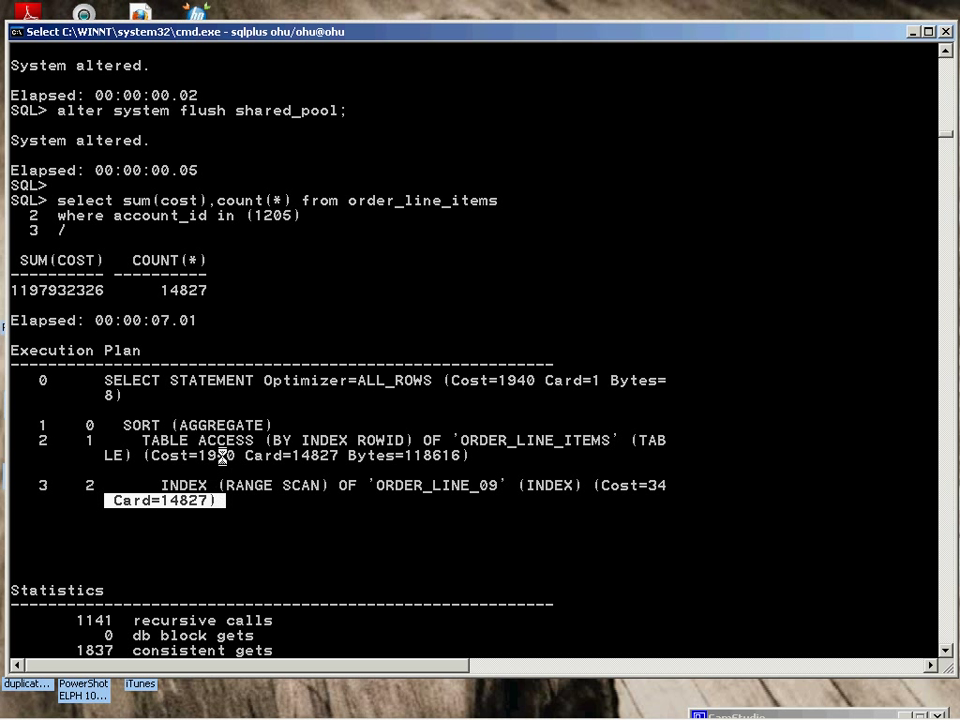
pyautogui.moveTo(152, 290); pyautogui.dragTo(210, 289)
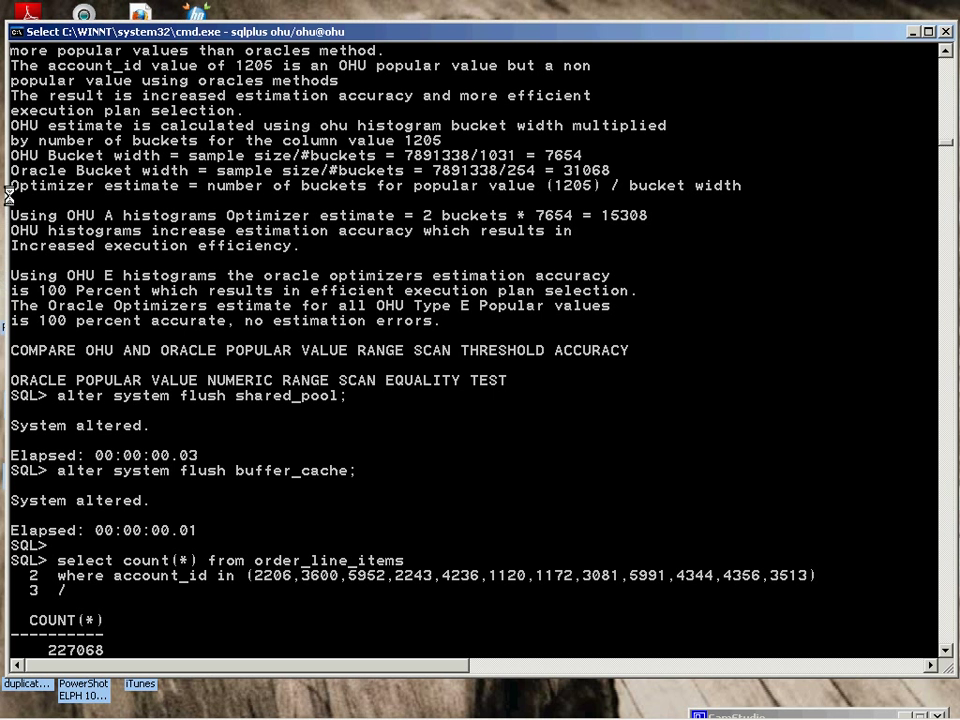
# Step: Highlight the OHU and Oracle bucket width lines in the SQL*Plus output
pyautogui.moveTo(15, 155); pyautogui.dragTo(632, 174)
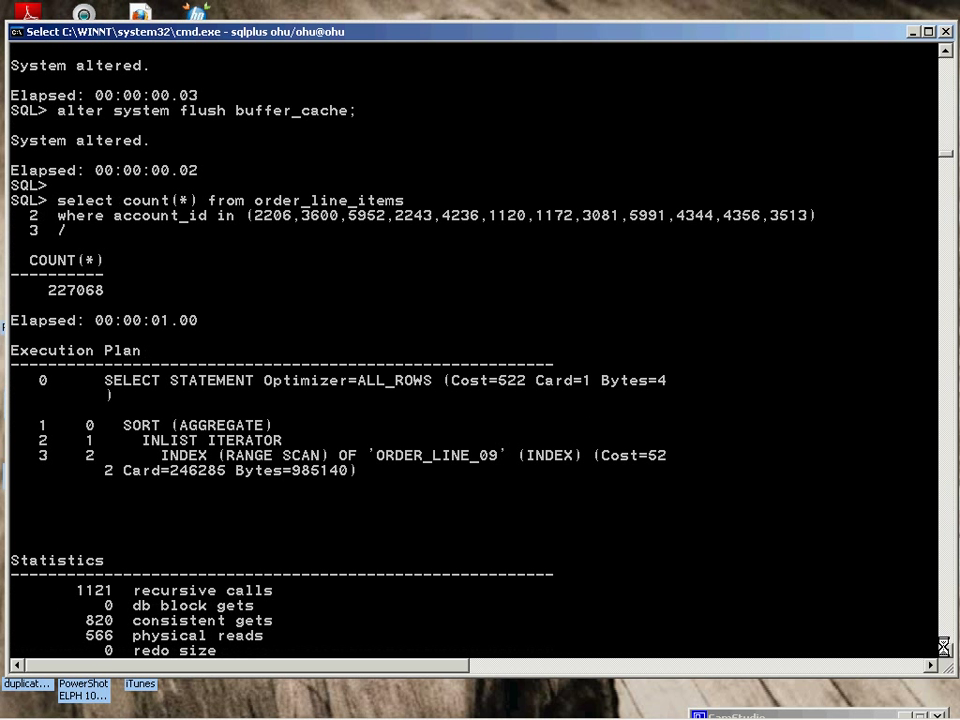
# Step: Highlight the OHU A range-scan estimate of 246285, then OHU E's exact Card=227068
pyautogui.moveTo(160, 470); pyautogui.dragTo(240, 471)
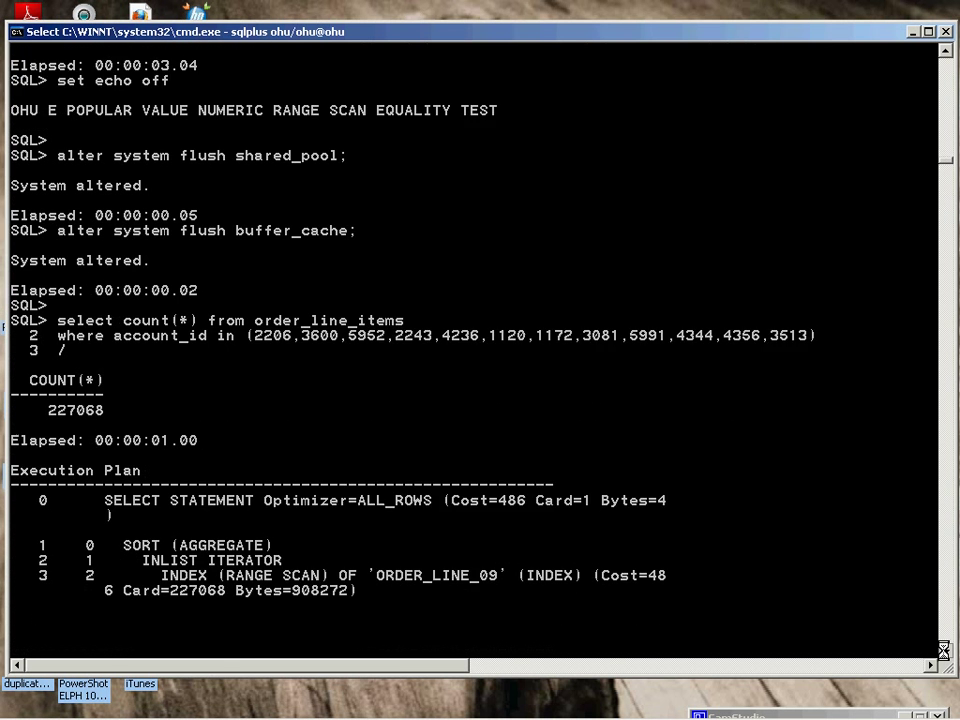
pyautogui.moveTo(170, 470); pyautogui.dragTo(246, 470)
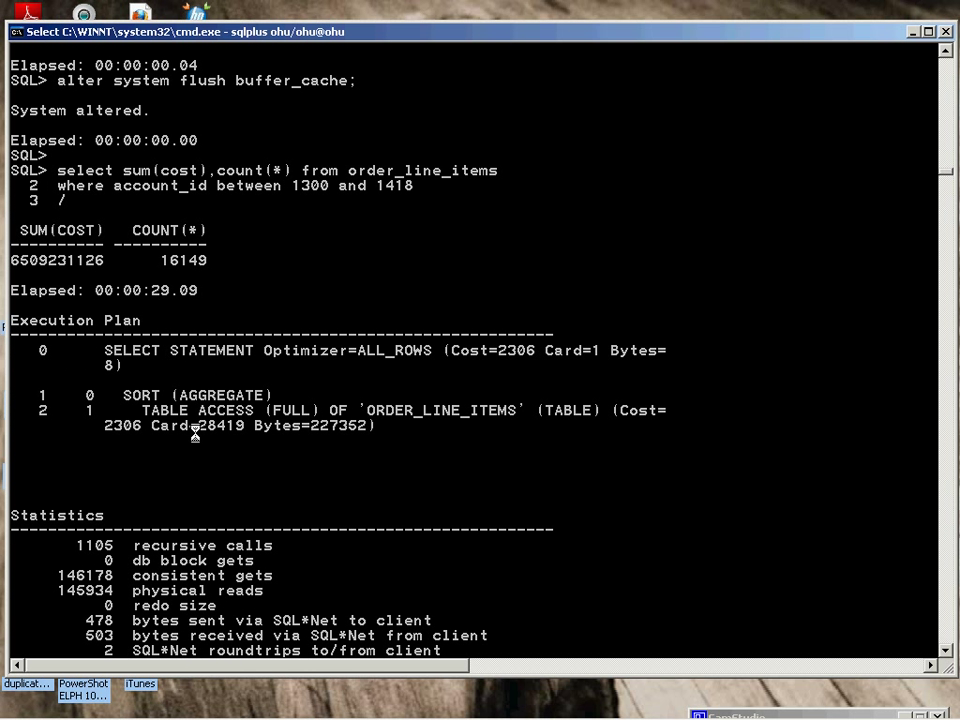
# Step: Highlight Oracle's 28419-row estimate and the TABLE ACCESS full scan on plan line 2
pyautogui.moveTo(192, 425); pyautogui.dragTo(245, 427)
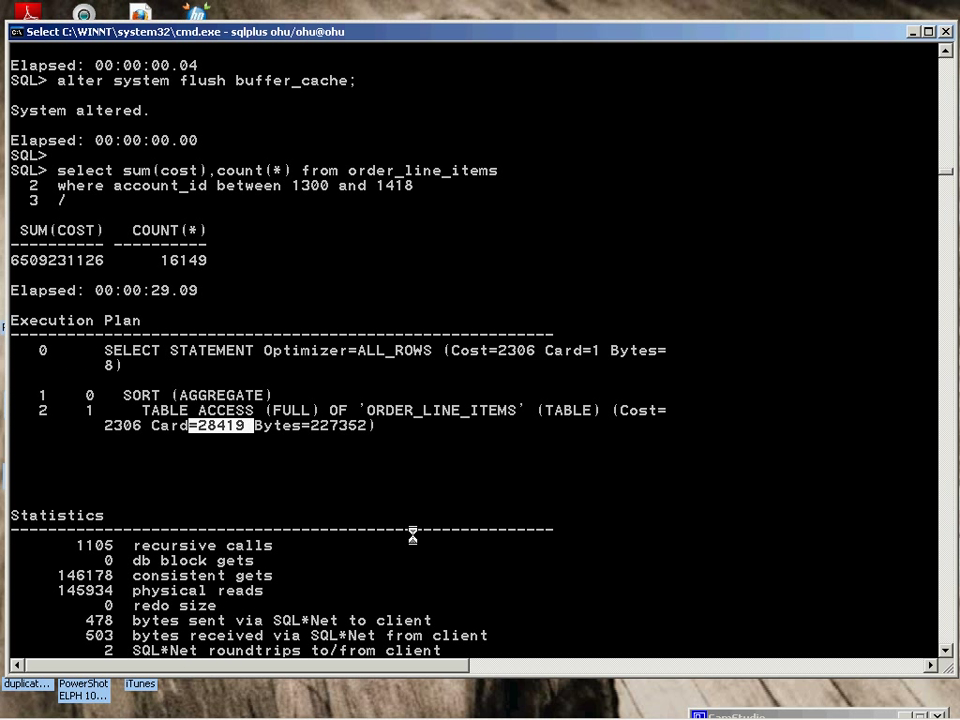
pyautogui.moveTo(131, 409); pyautogui.dragTo(245, 415)
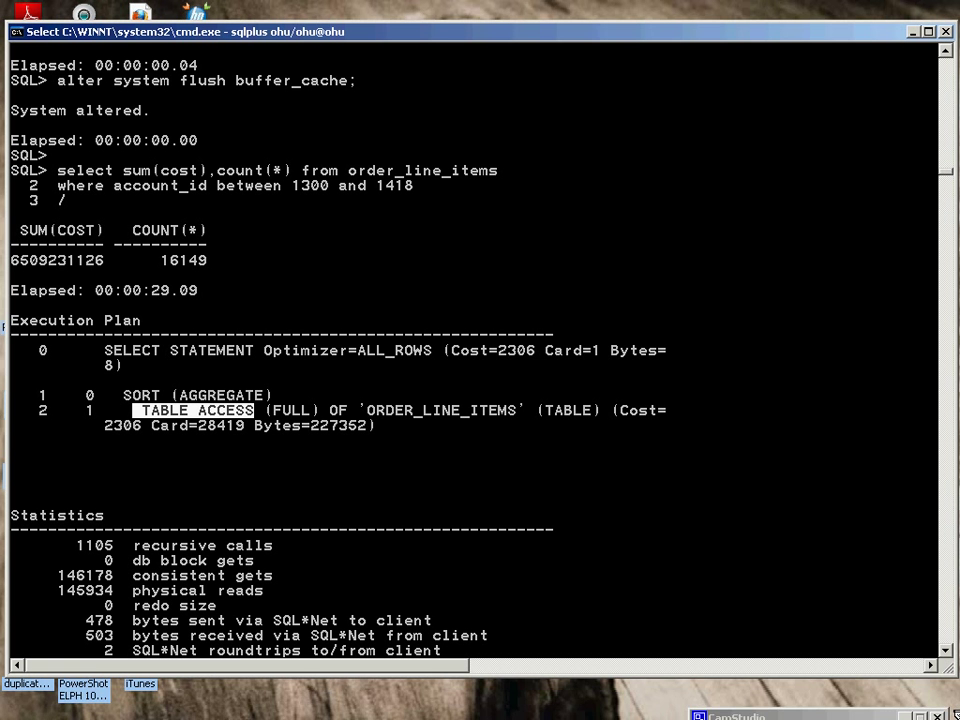